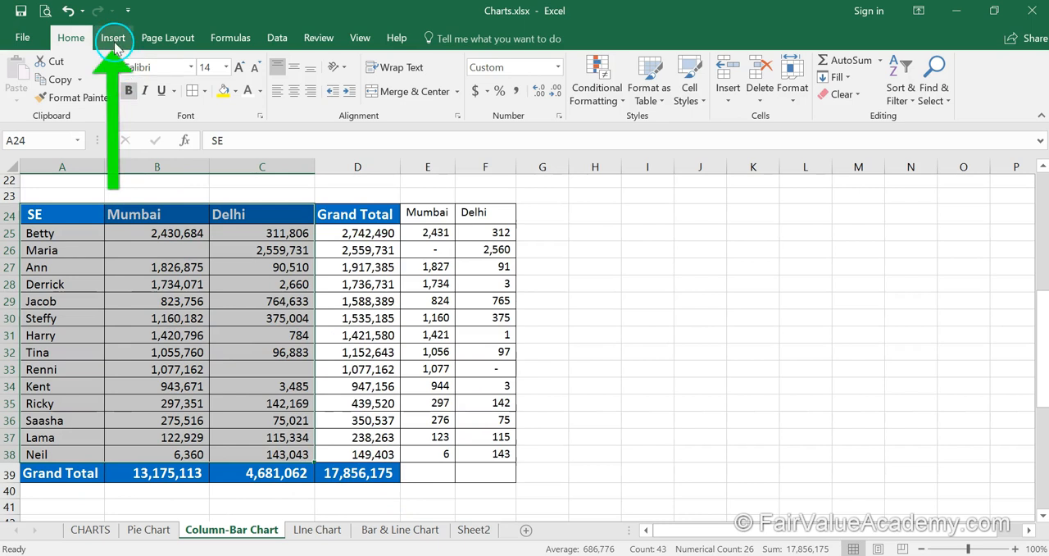
- Insert a 3-D clustered column chart from the selected SE, Mumbai and Delhi data and enlarge it across about columns A to K
click(114, 41)
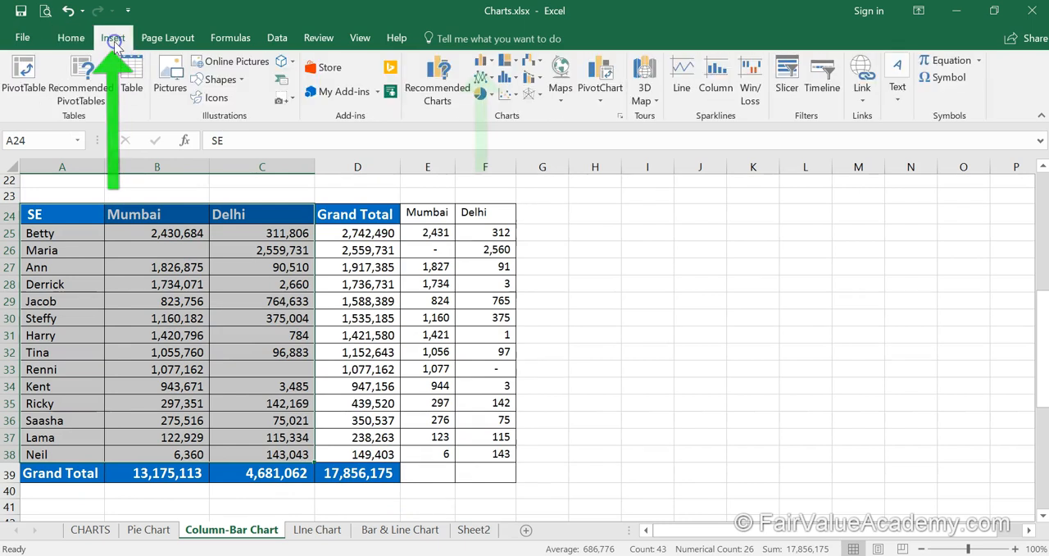
click(490, 62)
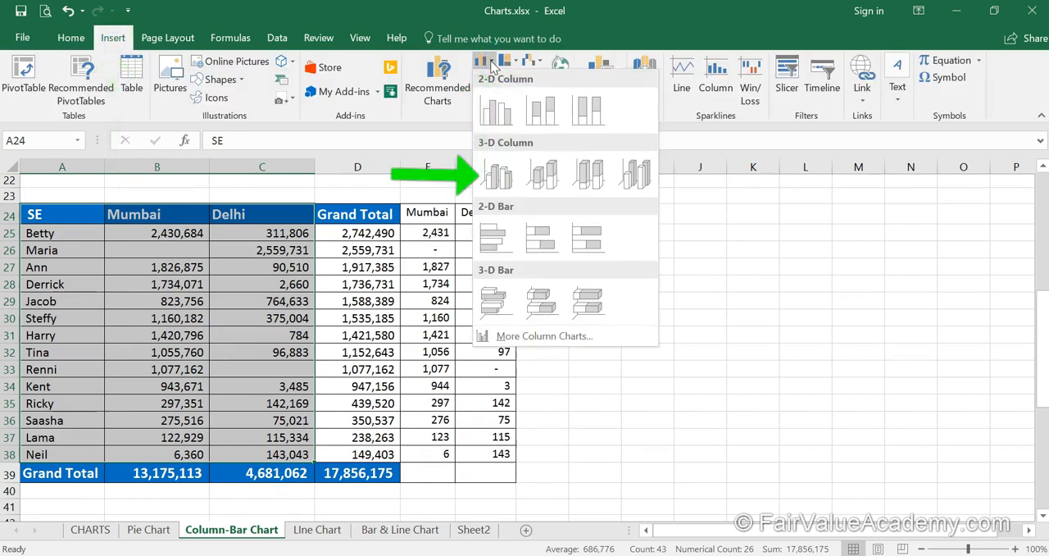
click(497, 172)
drag(522, 440, 90, 409)
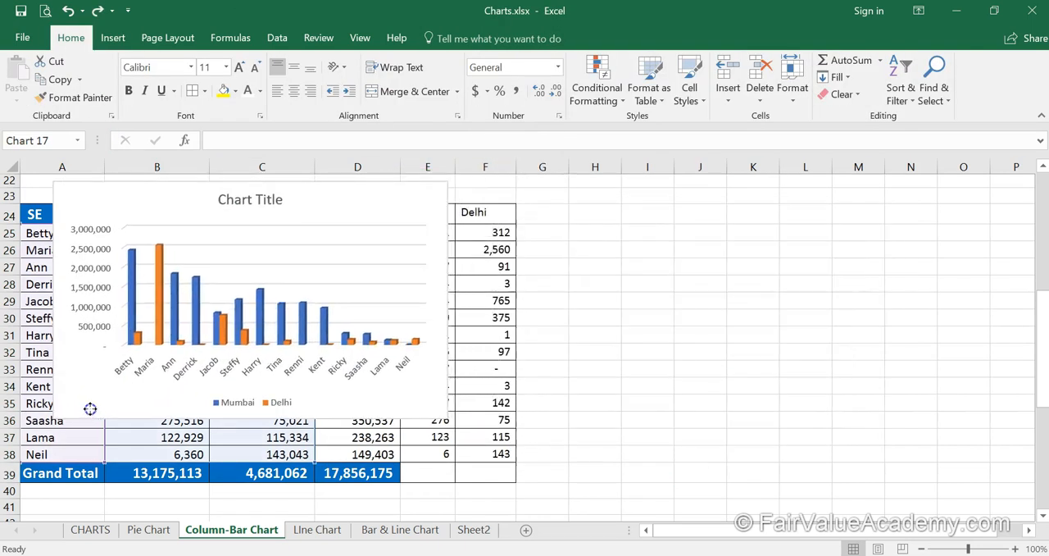
drag(449, 420, 787, 496)
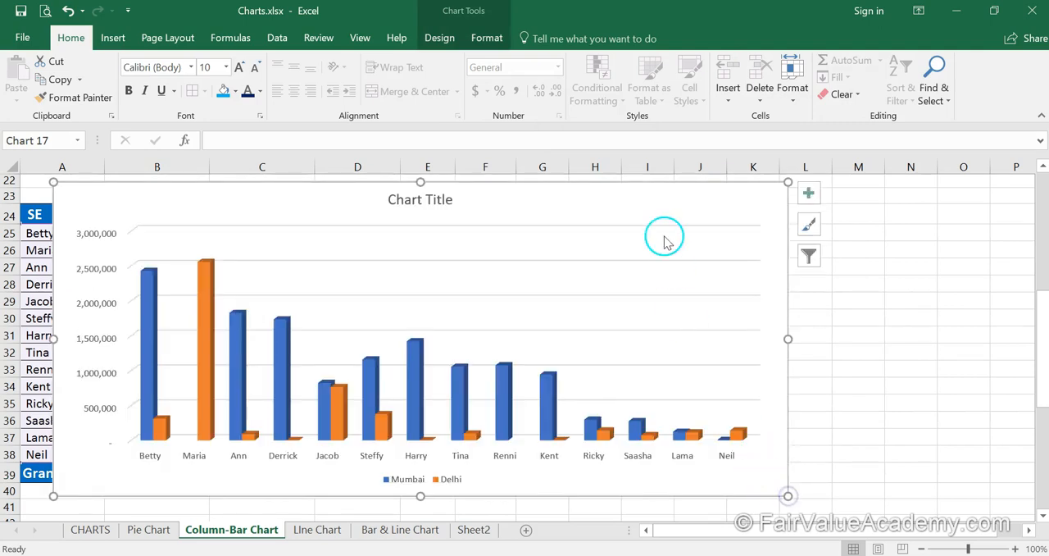
- Apply the dark grey gradient chart style with the bold white title to the column chart
click(440, 37)
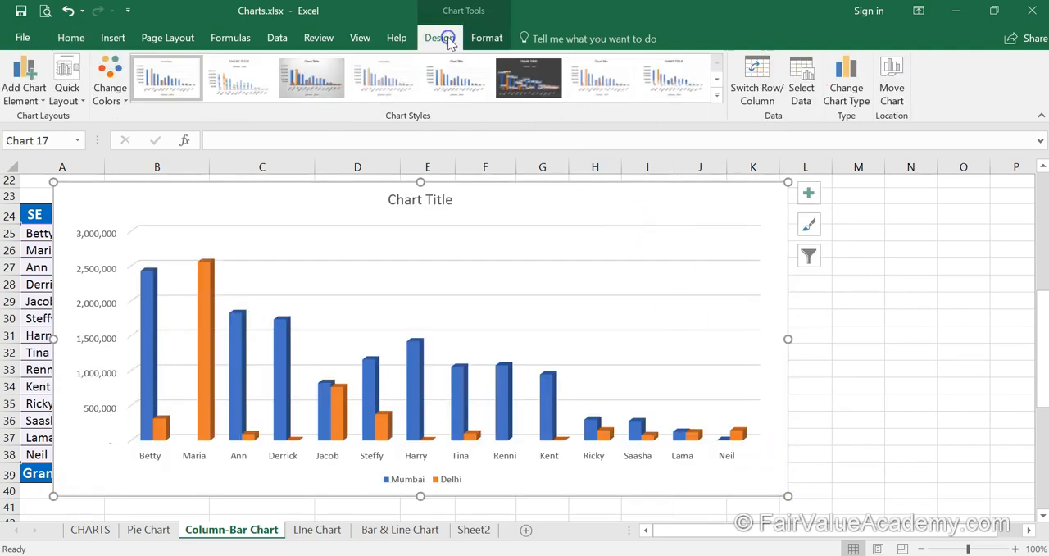
click(718, 80)
click(181, 72)
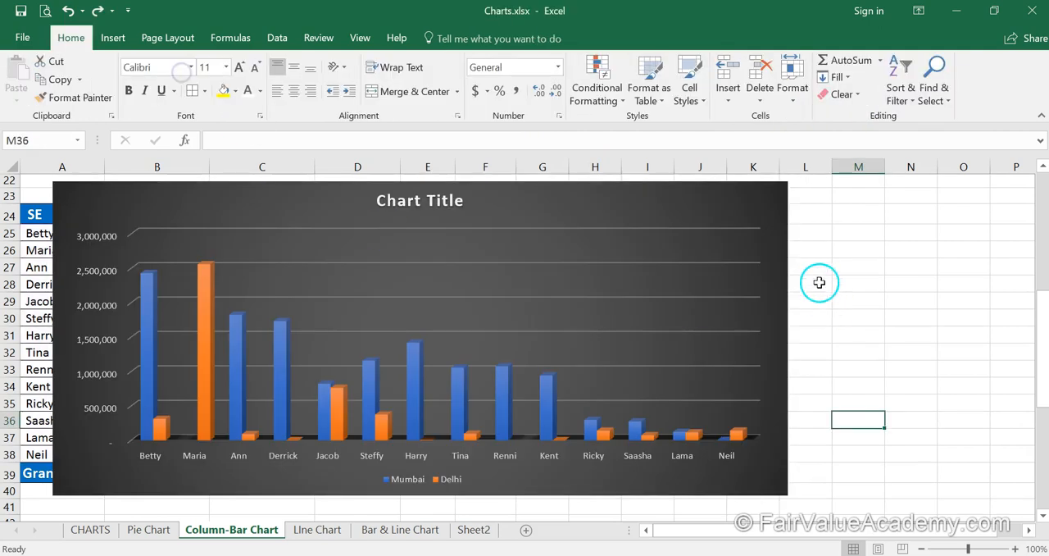
- Add data labels to both series of the dark column chart
click(786, 219)
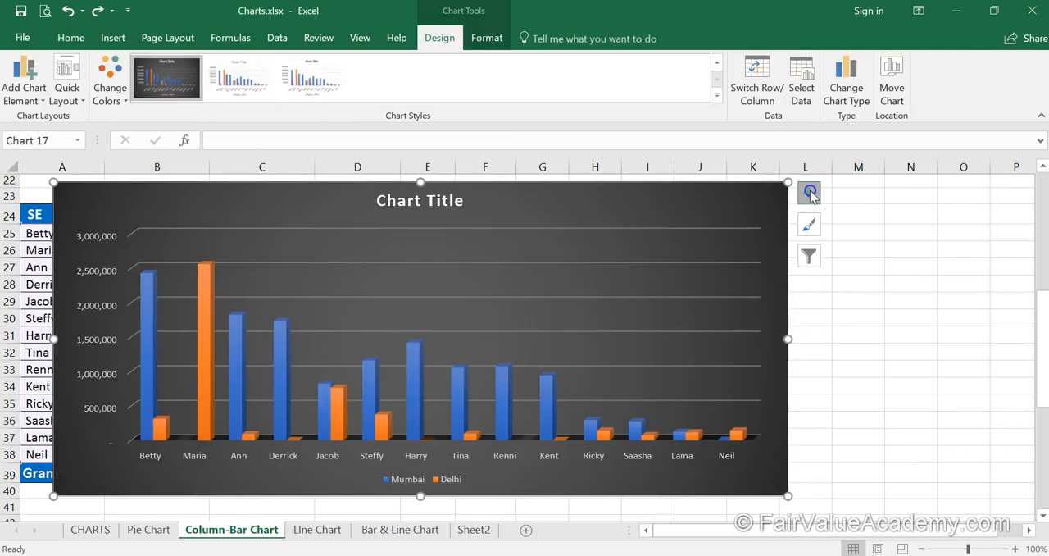
click(809, 193)
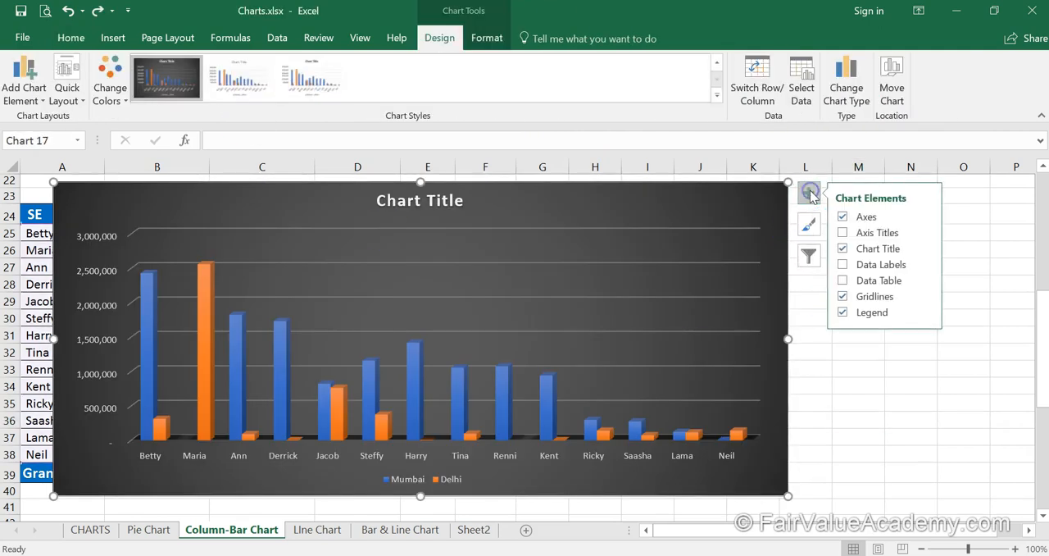
click(843, 265)
click(824, 465)
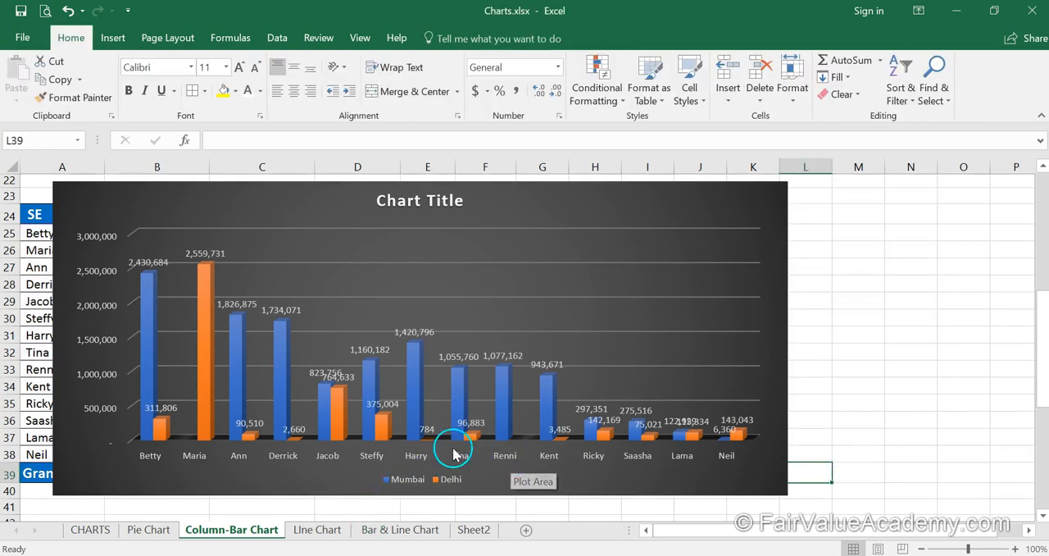
- Move the column chart so that it spans about columns B to M and uncovers the SE names in column A
click(273, 205)
drag(273, 205, 440, 210)
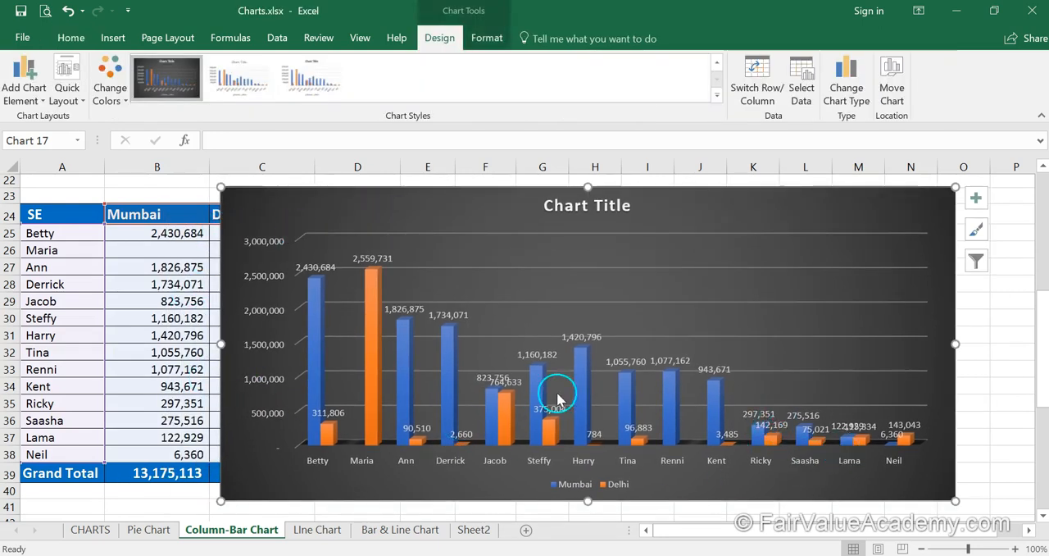
drag(708, 199, 573, 205)
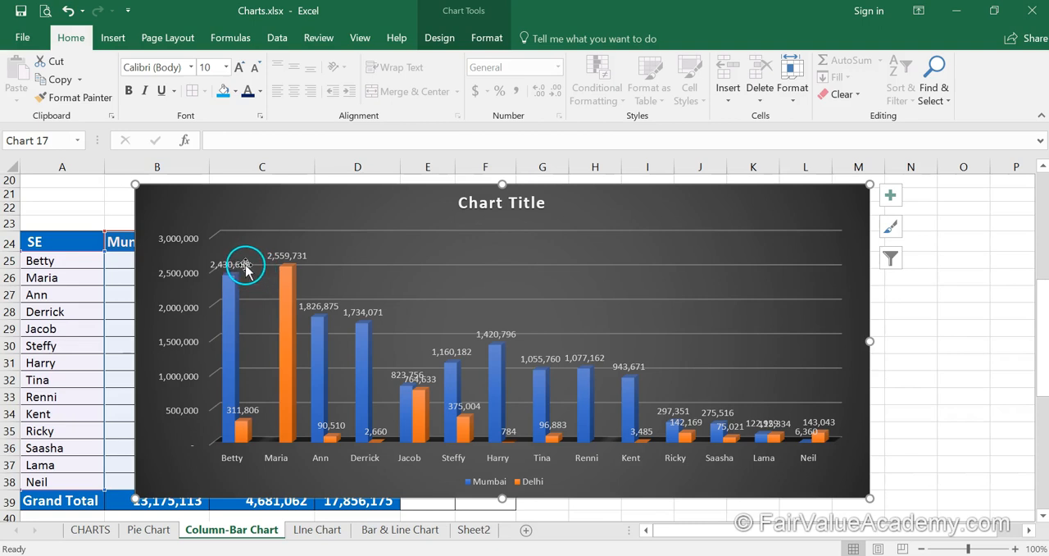
- Rotate the Mumbai series' data labels to a custom angle of -90°
click(246, 265)
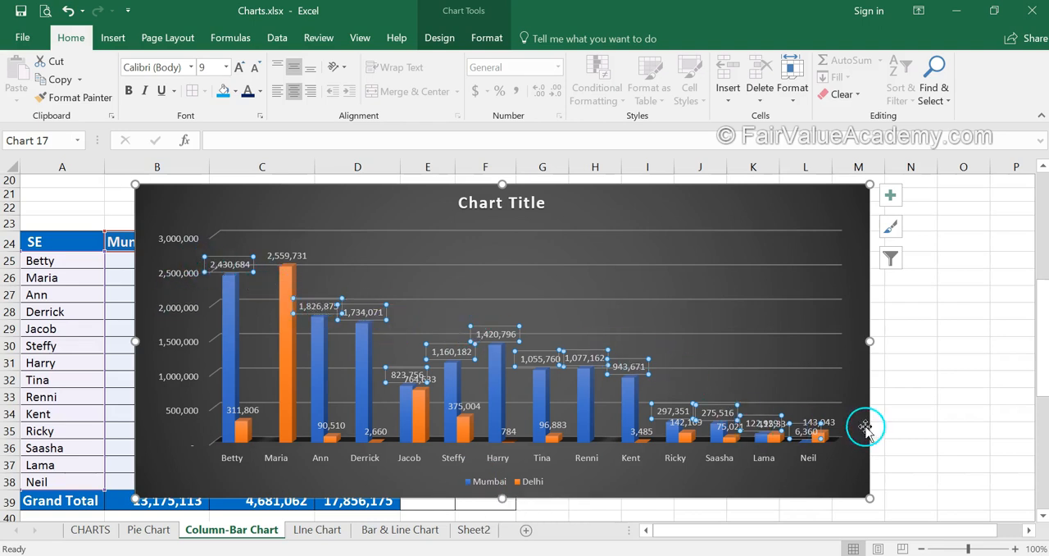
right_click(226, 267)
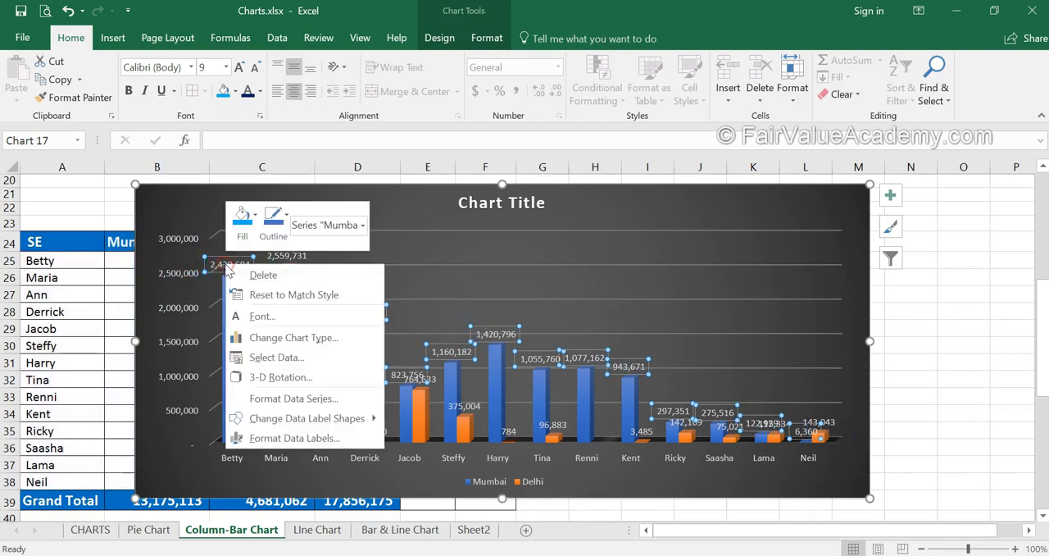
click(293, 439)
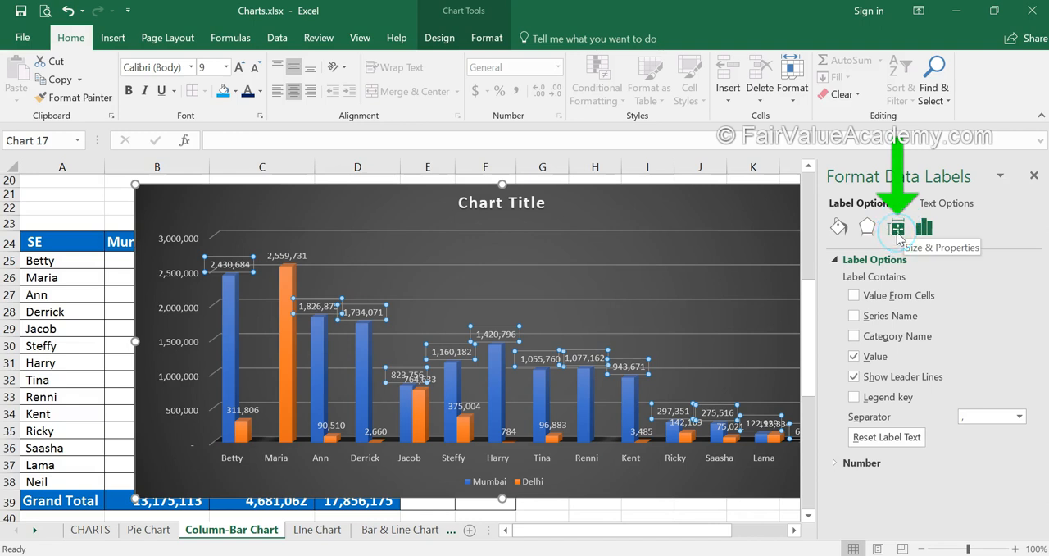
click(896, 229)
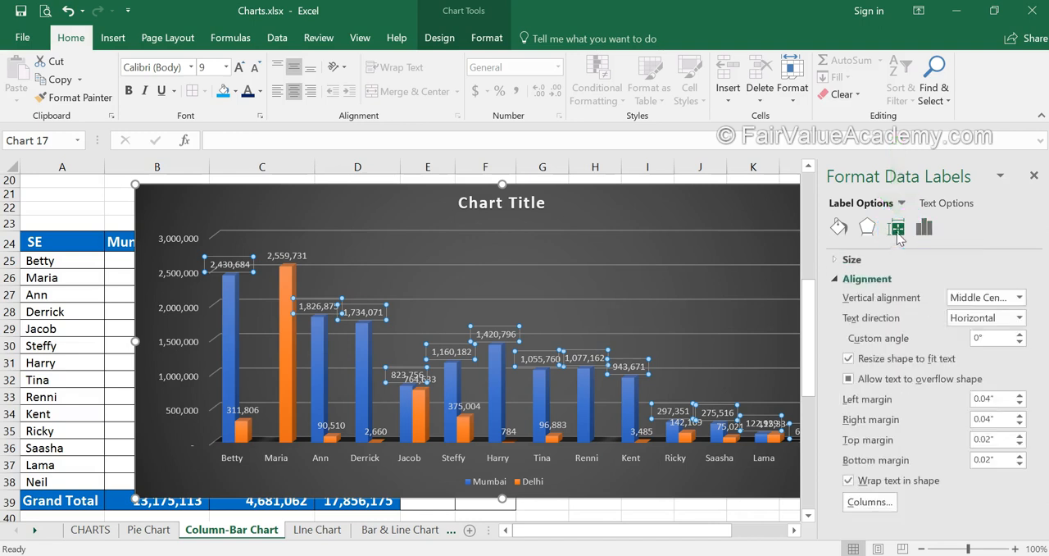
click(1001, 337)
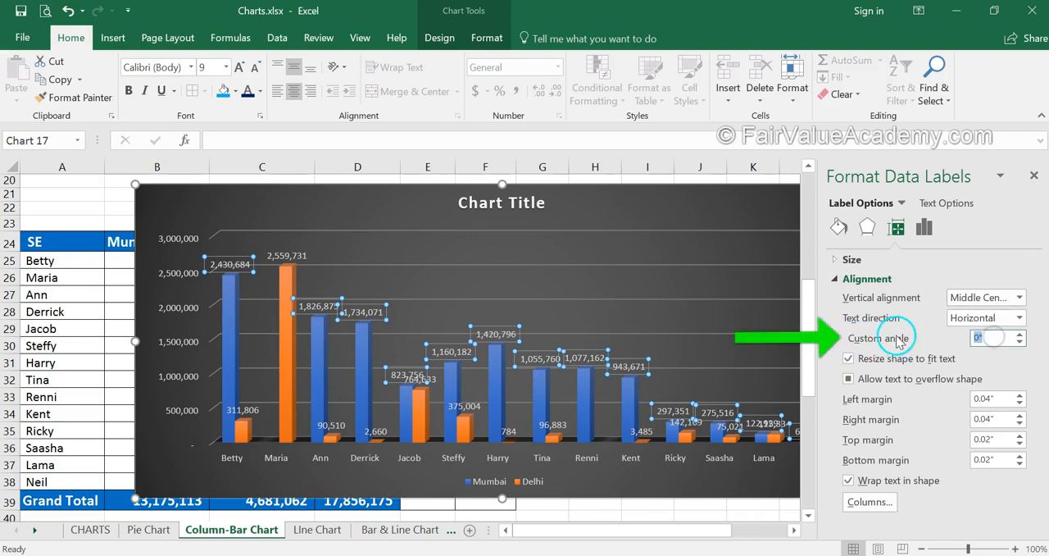
text(-90)
key(Return)
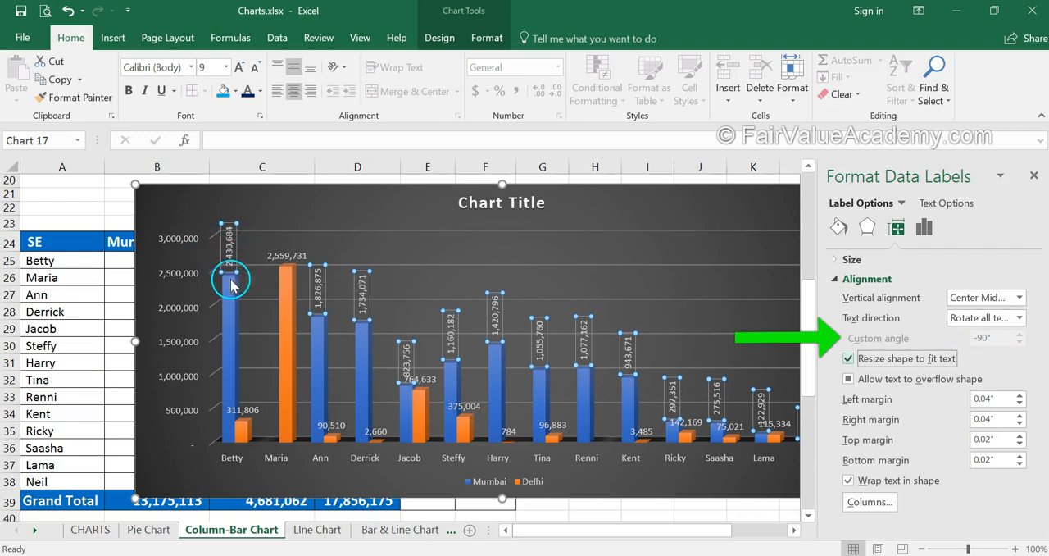
- Rotate the Delhi series' data labels to a custom angle of -90° and close the label formatting options
click(250, 410)
click(877, 339)
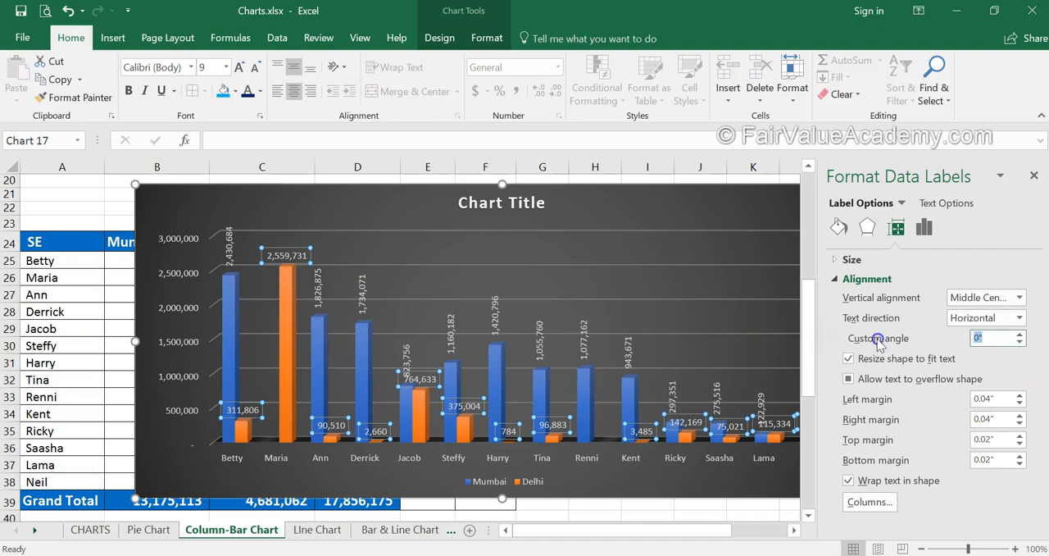
text(-90)
key(Return)
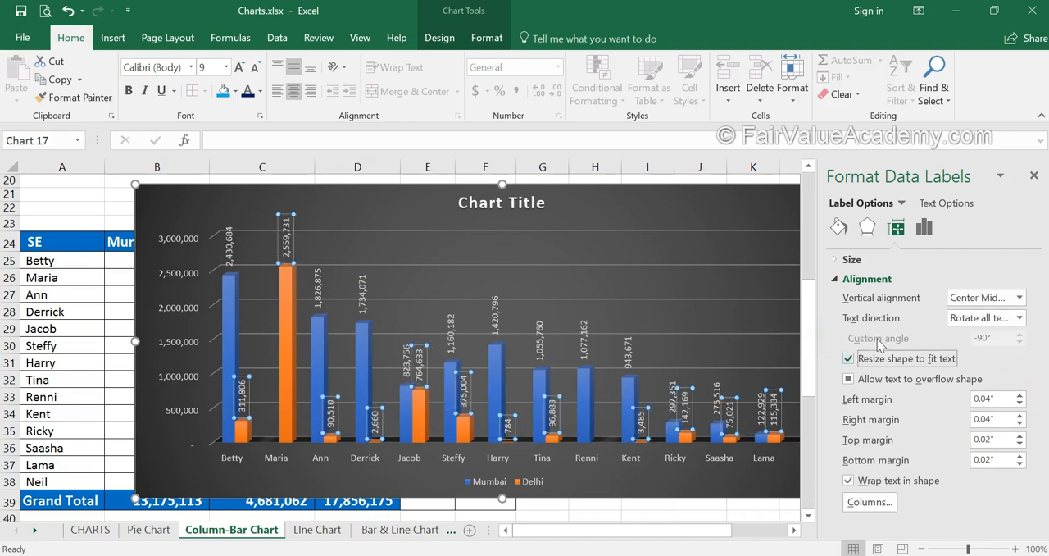
click(1033, 177)
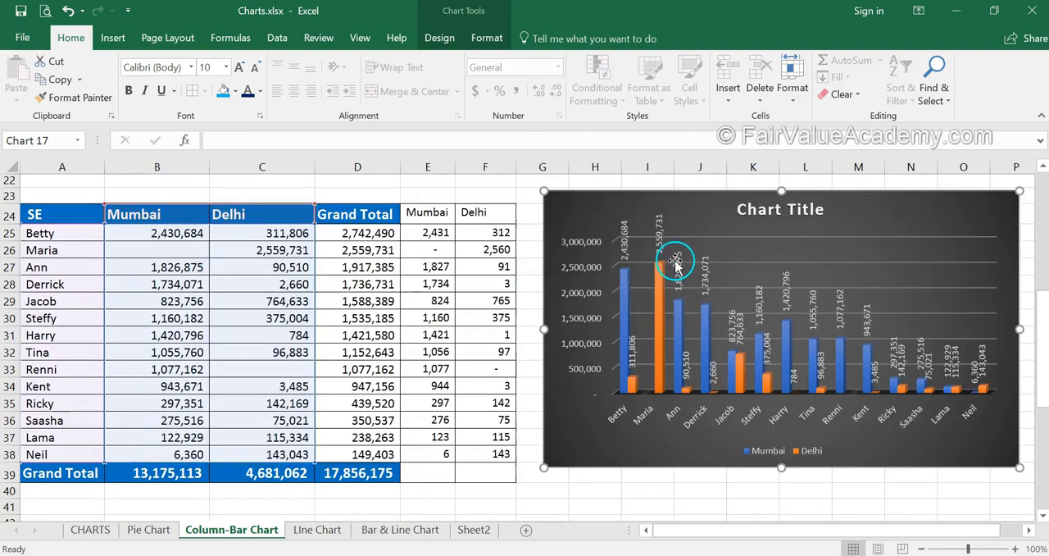
- Insert a second 3-D clustered column chart from the SE names in A24:A38 and the thousands-scaled Mumbai and Delhi figures in E24:F38
click(160, 301)
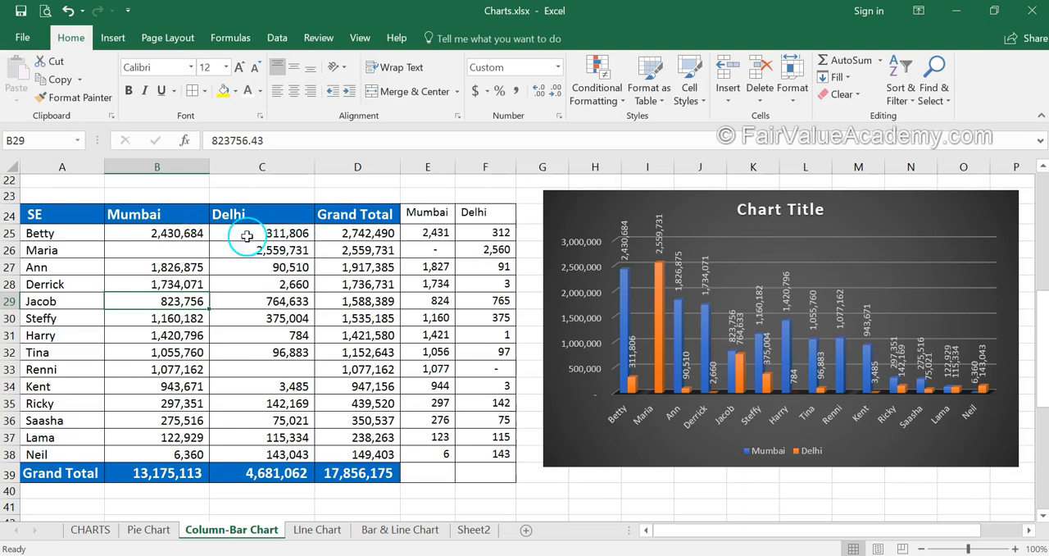
click(434, 233)
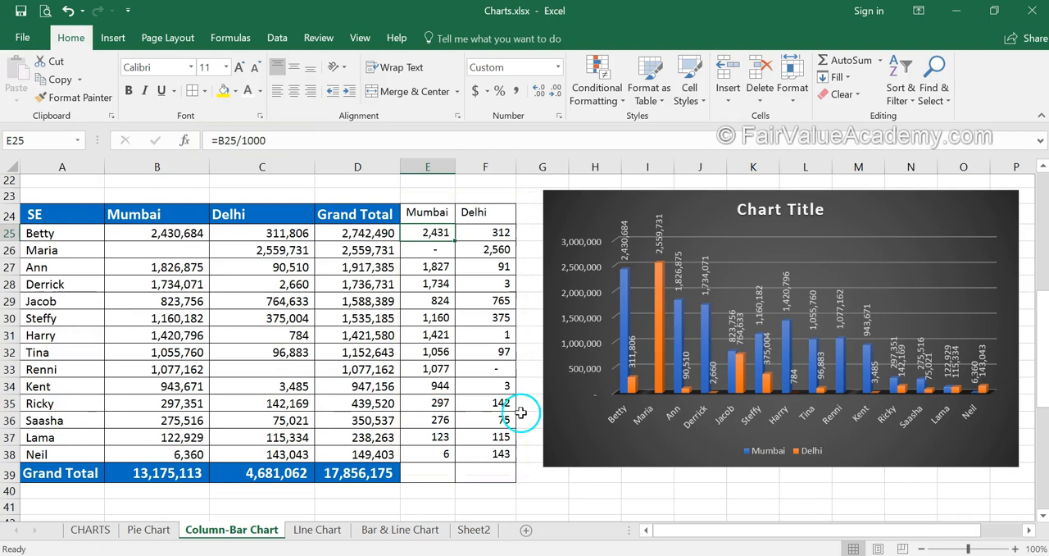
drag(68, 216, 71, 450)
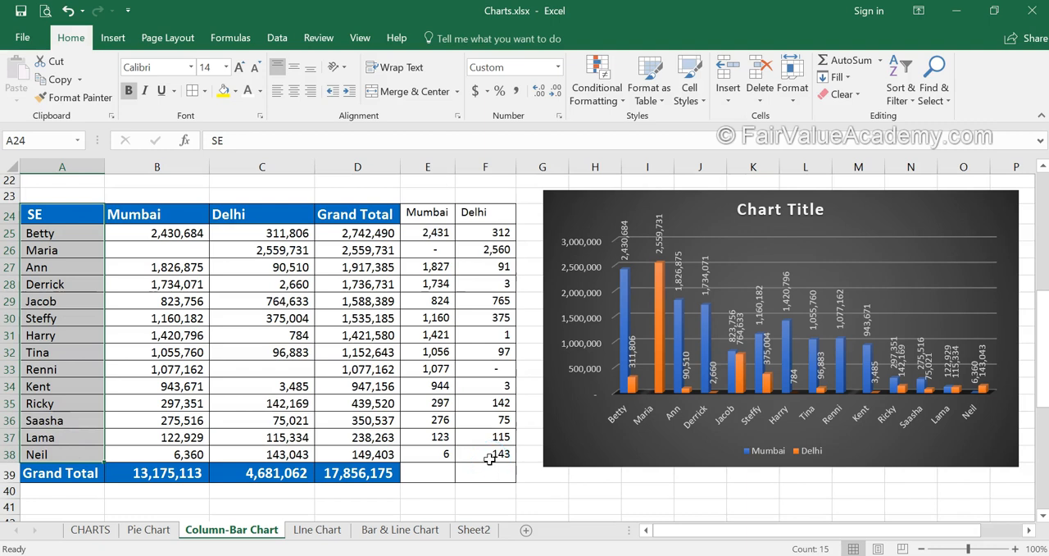
drag(421, 218, 497, 451)
click(113, 38)
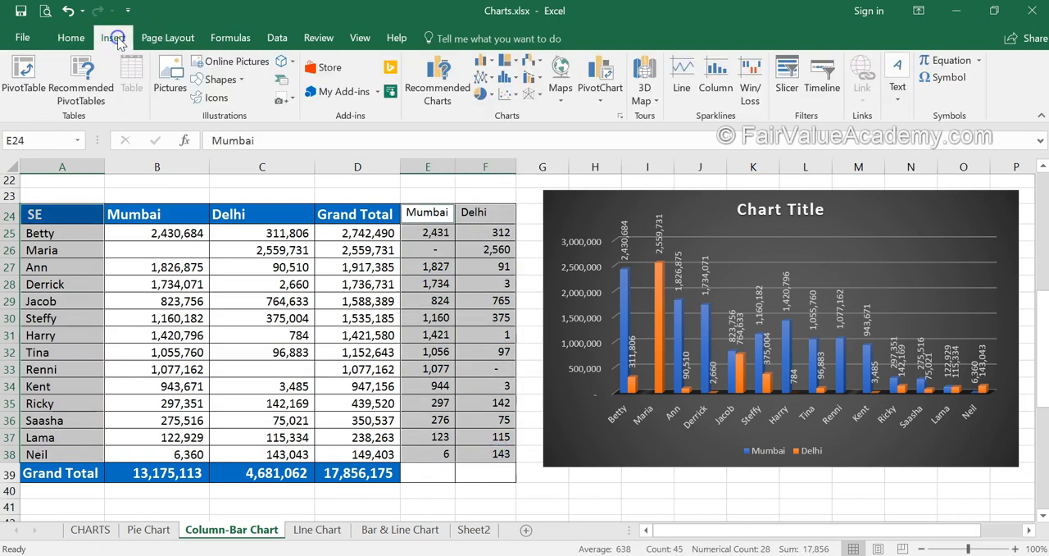
click(491, 61)
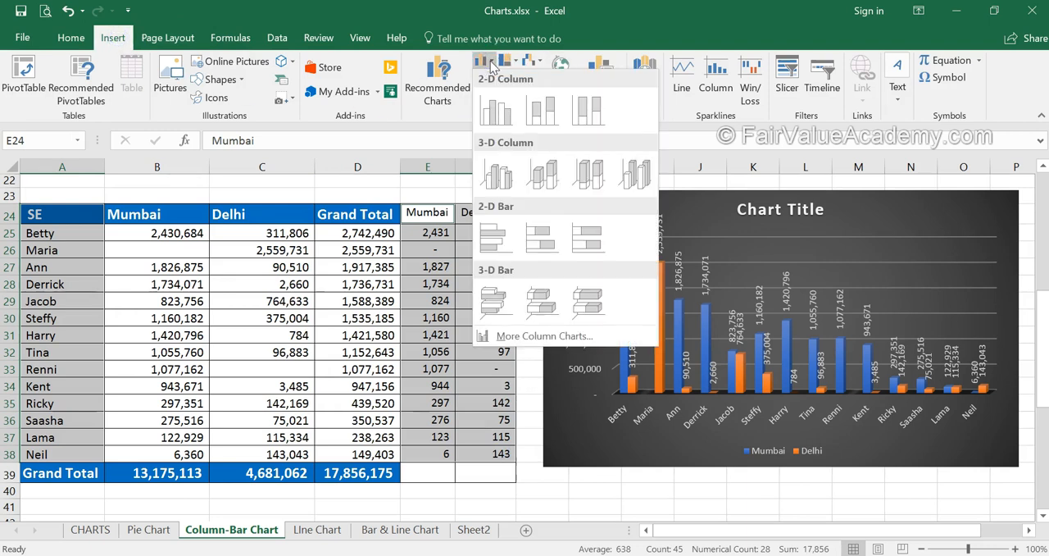
click(496, 174)
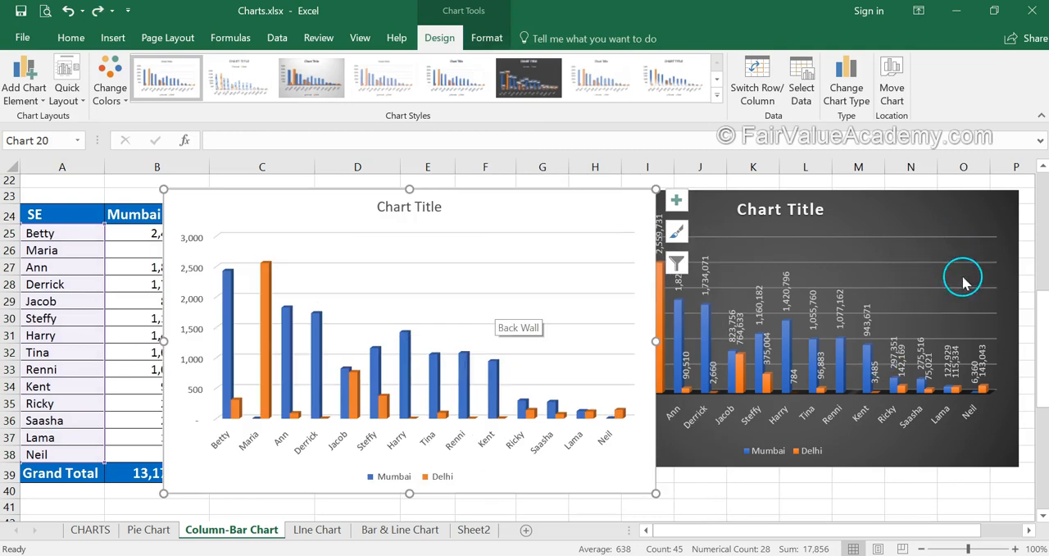
- Give the second chart the same dark grey gradient style as the first and add data labels
click(718, 80)
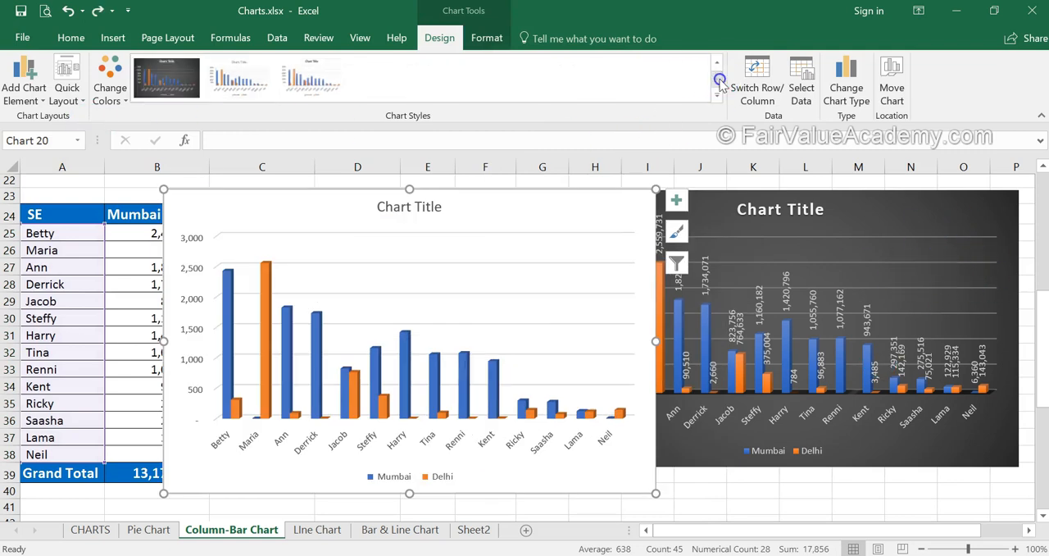
click(167, 79)
click(679, 202)
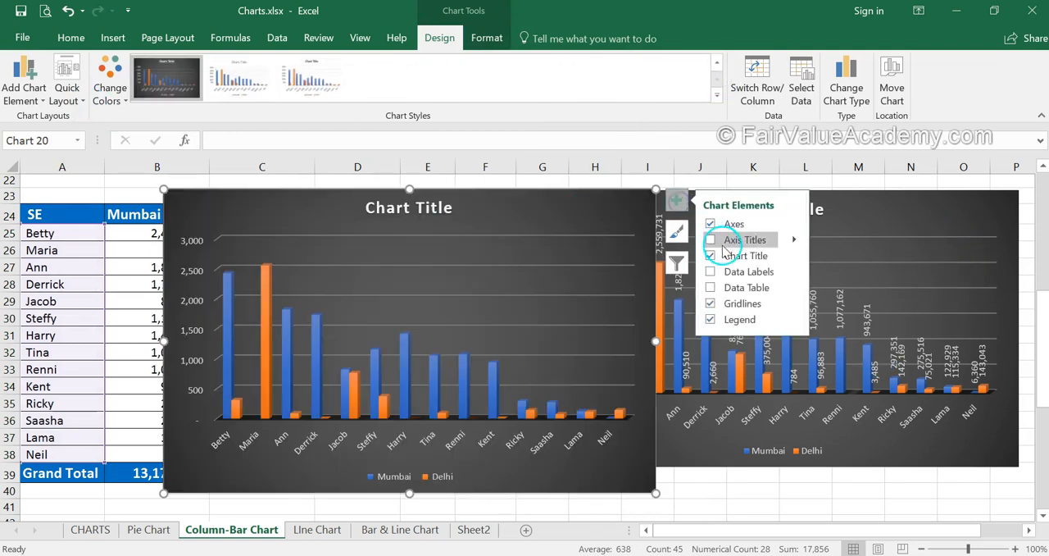
click(747, 272)
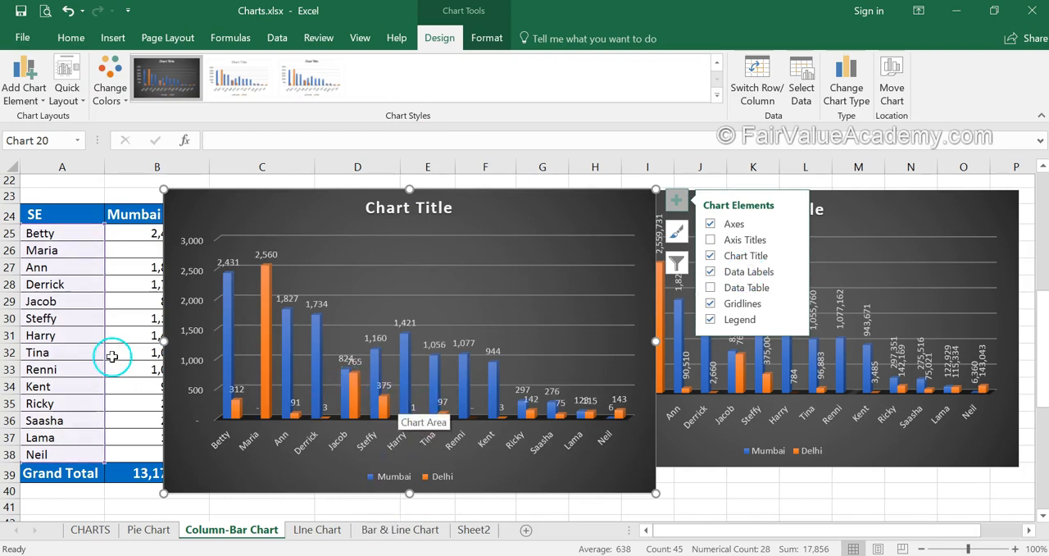
- Widen the second chart on both sides so that it spans about columns B to M
drag(165, 343, 94, 344)
drag(655, 343, 906, 343)
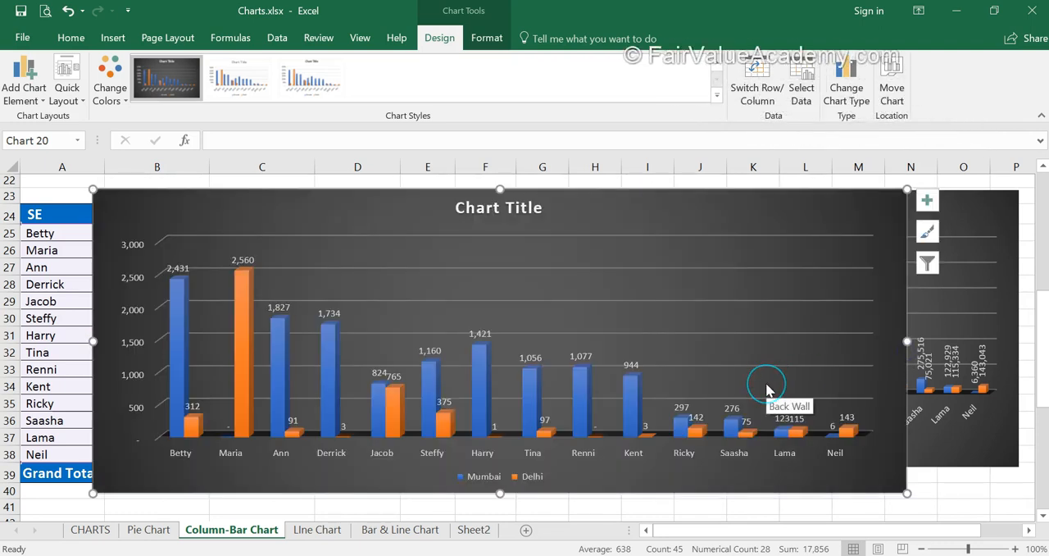
- Format the second chart's Mumbai data labels in bold with the standard Light Blue font colour
click(273, 309)
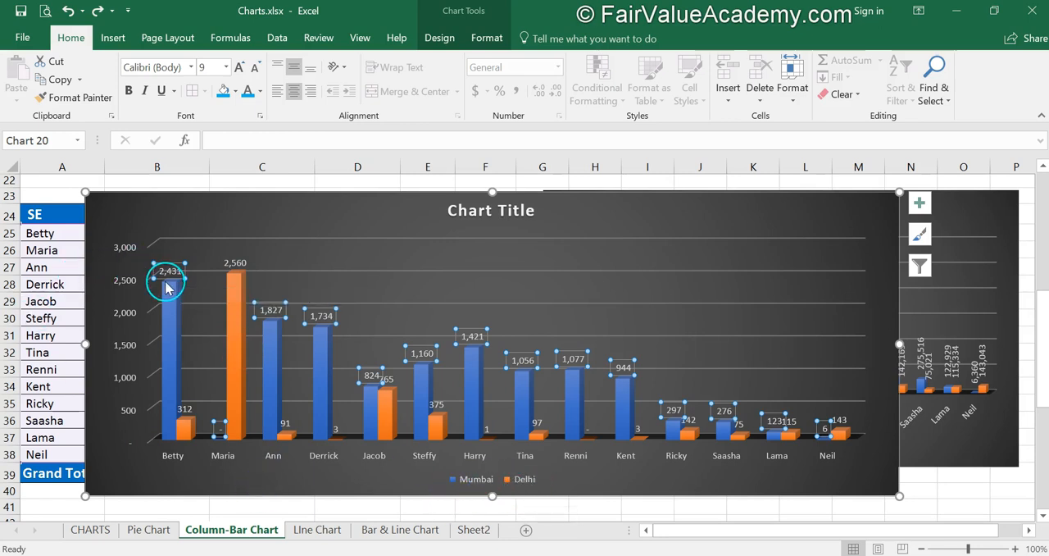
click(259, 91)
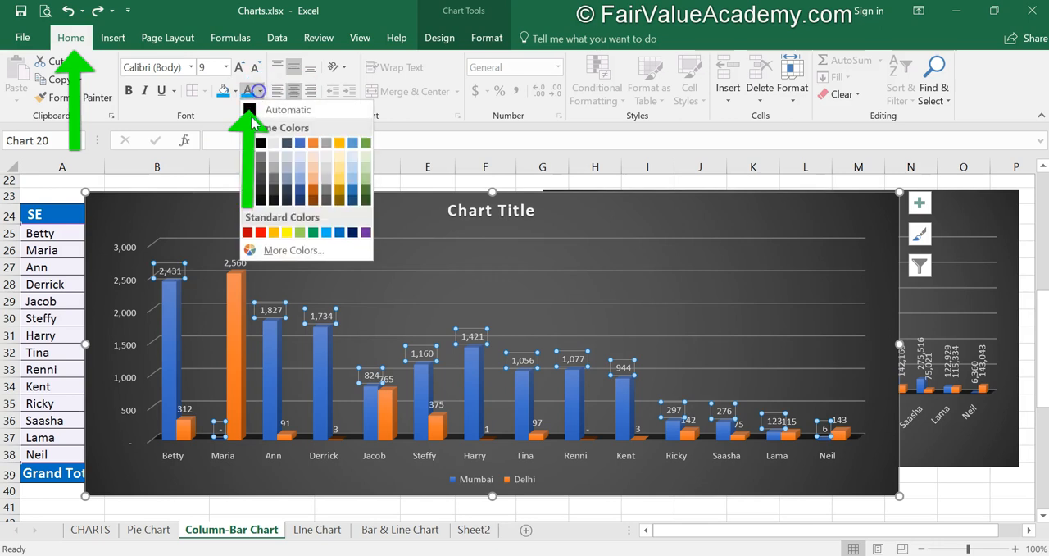
click(325, 232)
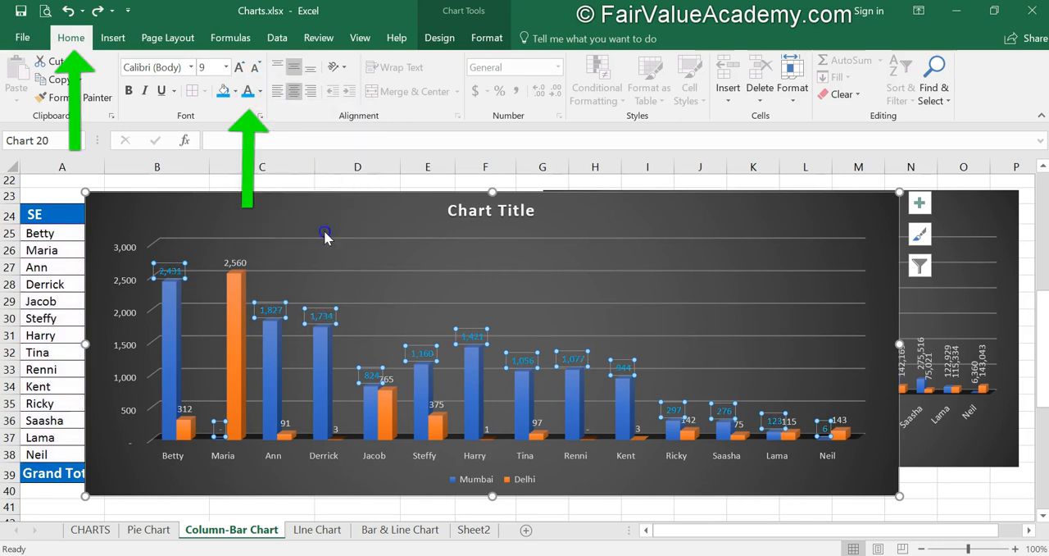
click(130, 91)
- Make the second chart's Delhi data labels bold and deselect them
click(239, 264)
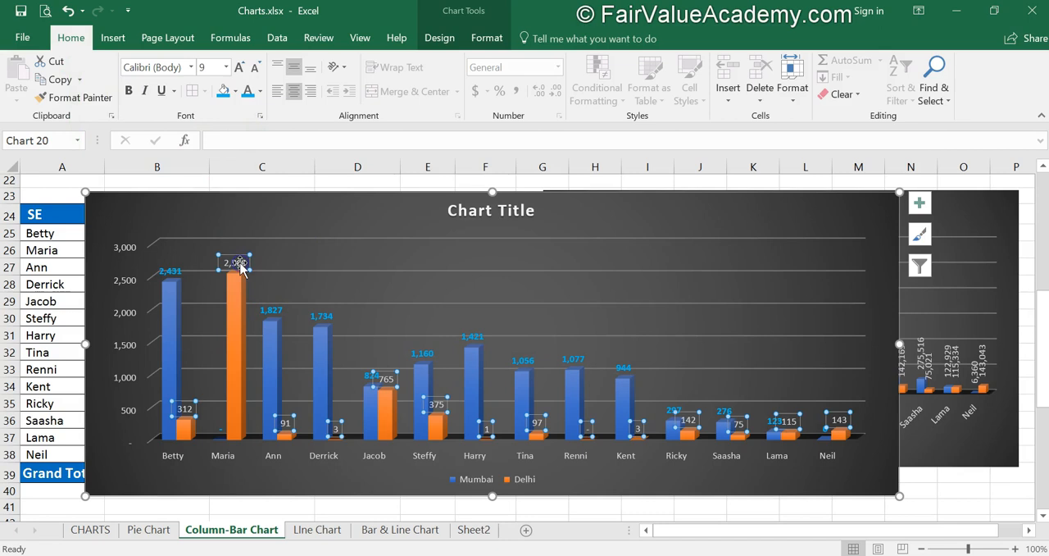
click(130, 91)
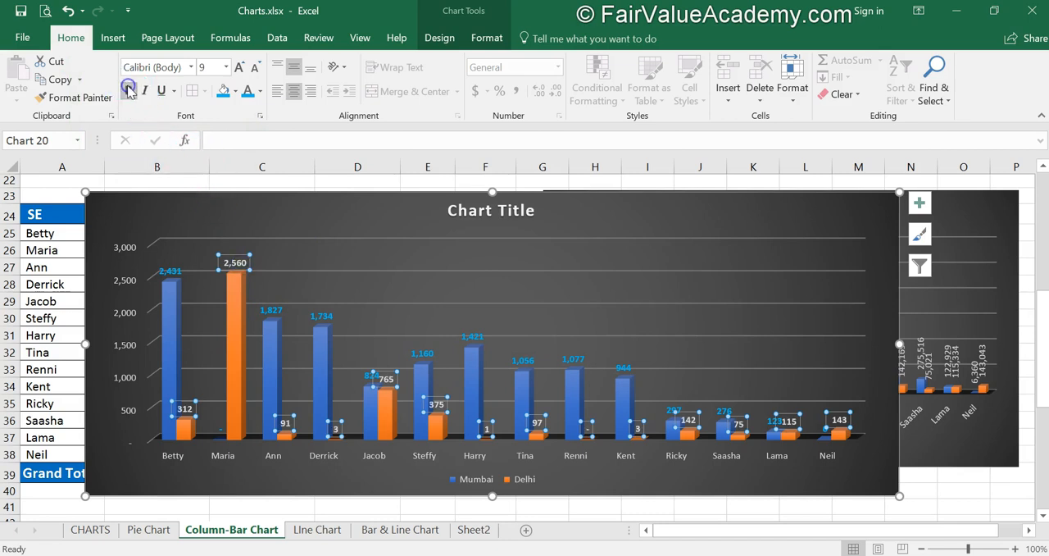
click(642, 488)
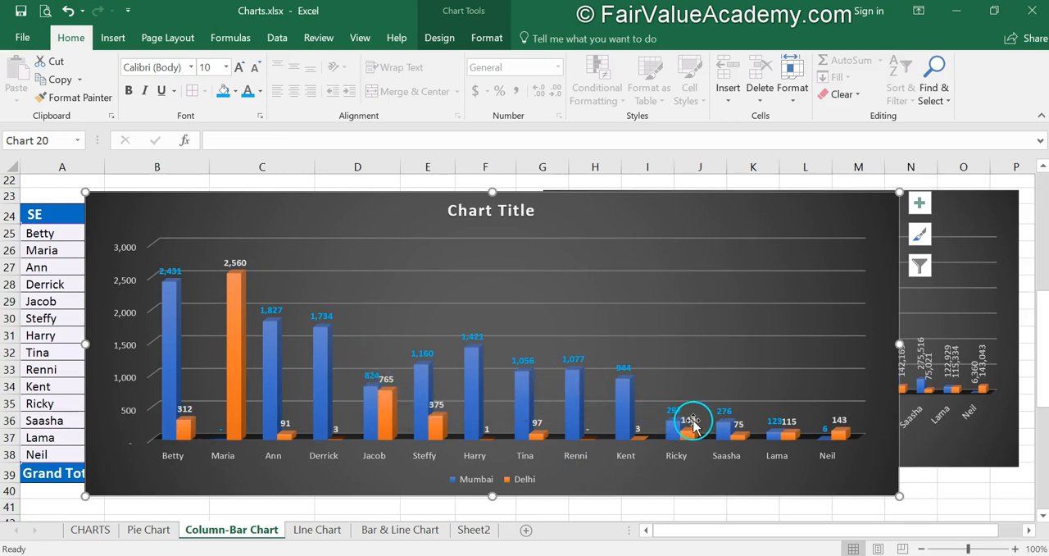
- Delete the first chart behind the second one and move the remaining chart to begin at row 25, spanning about columns B to N
click(858, 505)
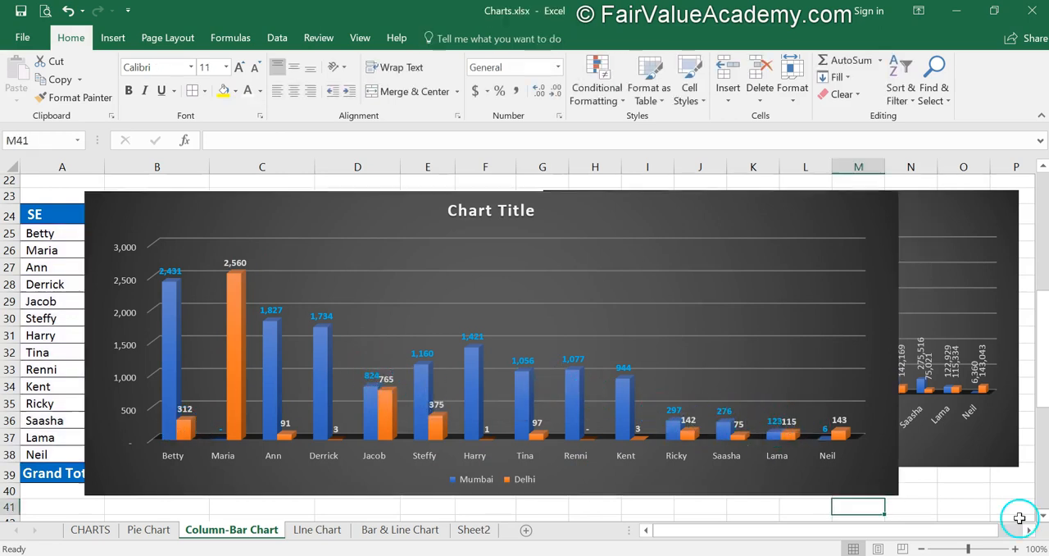
click(1015, 466)
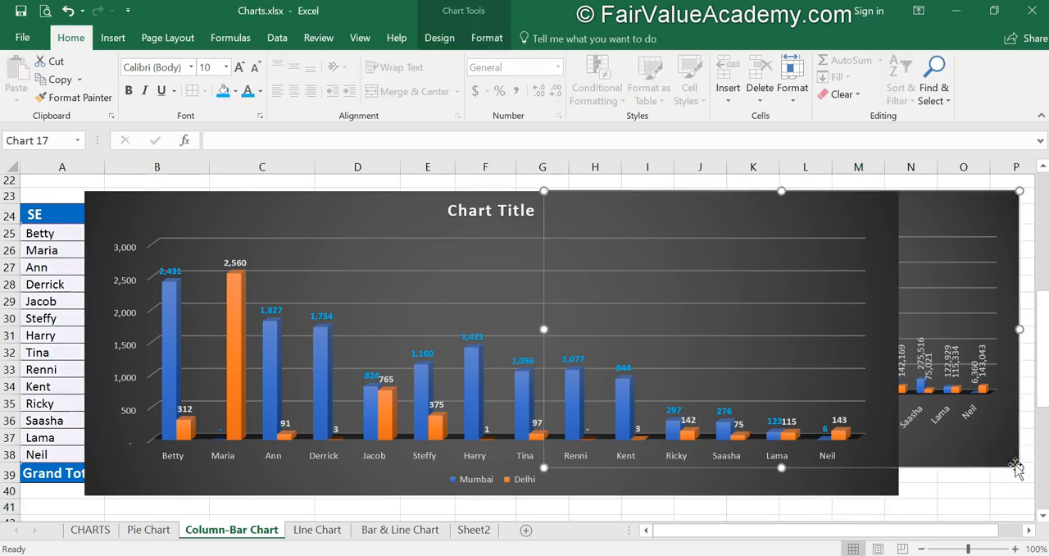
key(Delete)
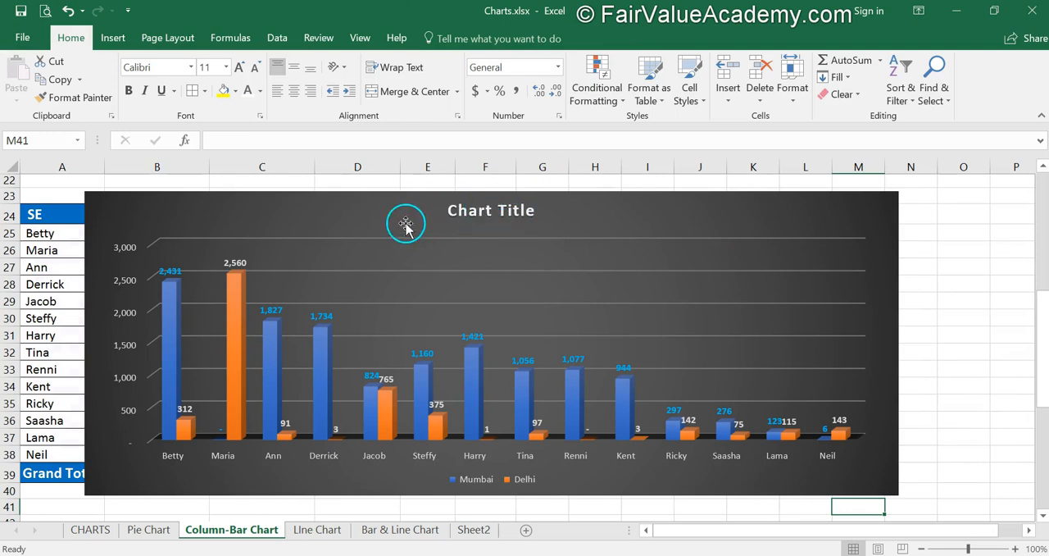
drag(647, 200, 705, 232)
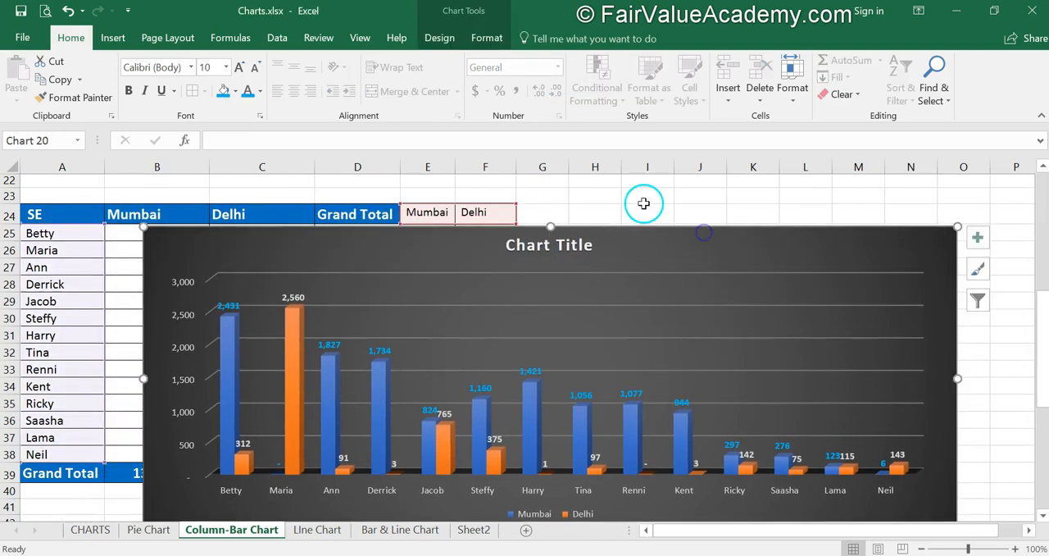
scroll(644, 204, up, 7)
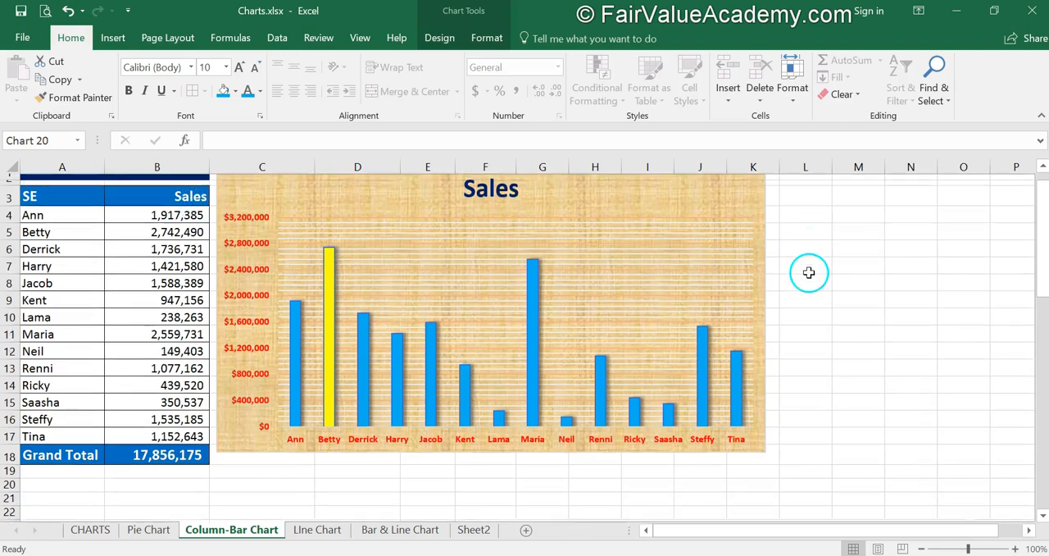
scroll(807, 271, down, 5)
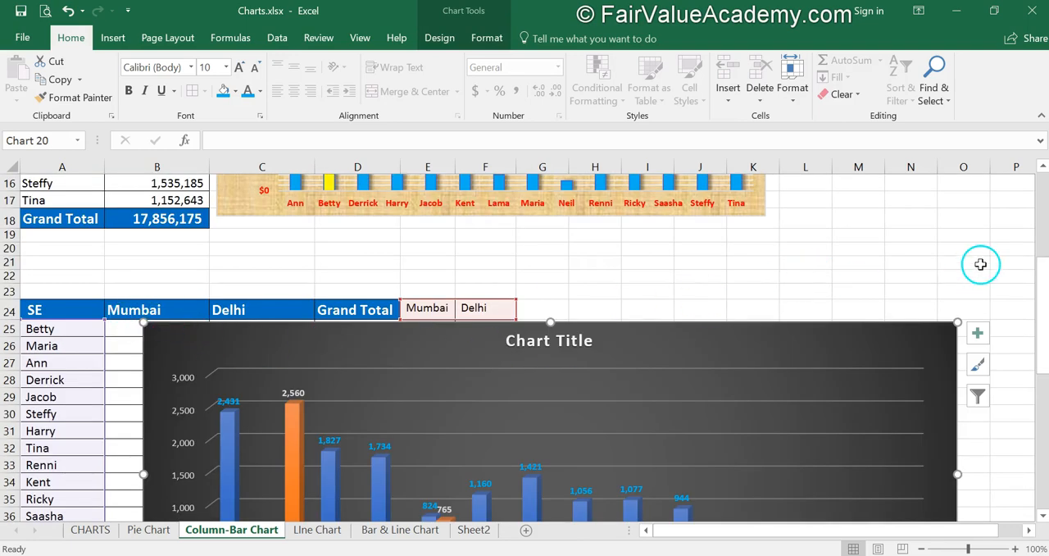
scroll(980, 264, down, 3)
scroll(980, 263, down, 1)
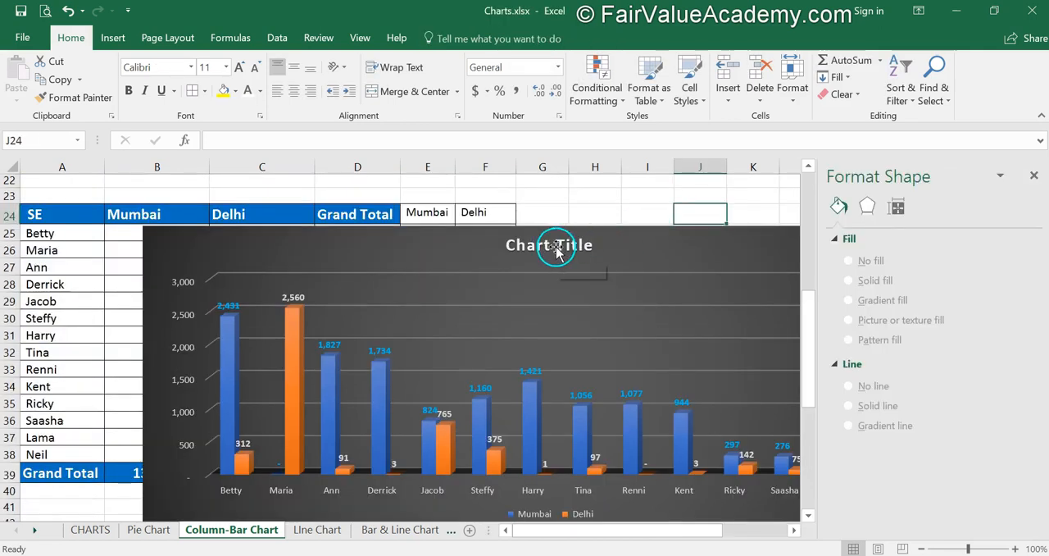
- Replace the chart title with "Locationwise Sales Report", close the title formatting options and deselect the chart
click(556, 250)
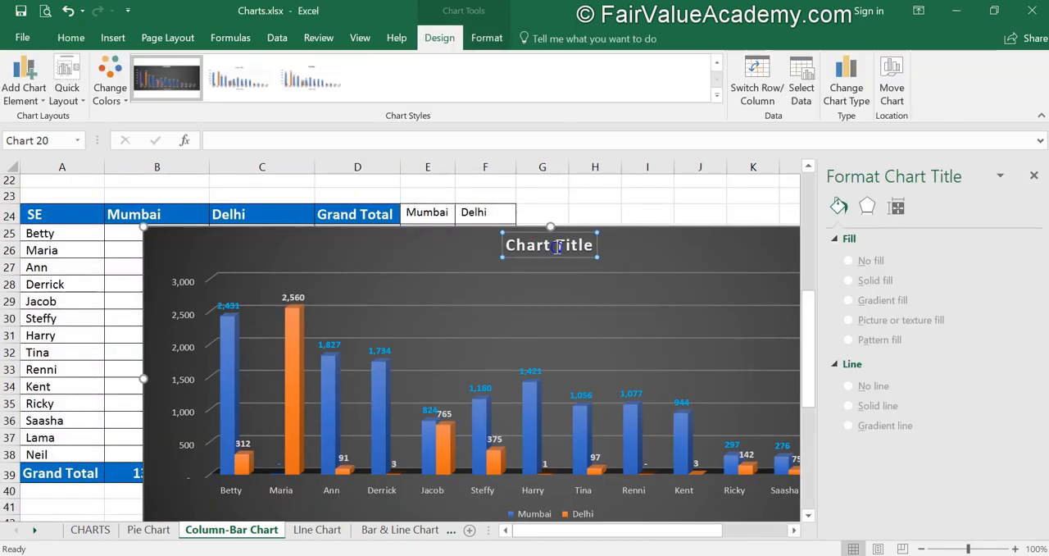
drag(500, 251, 595, 245)
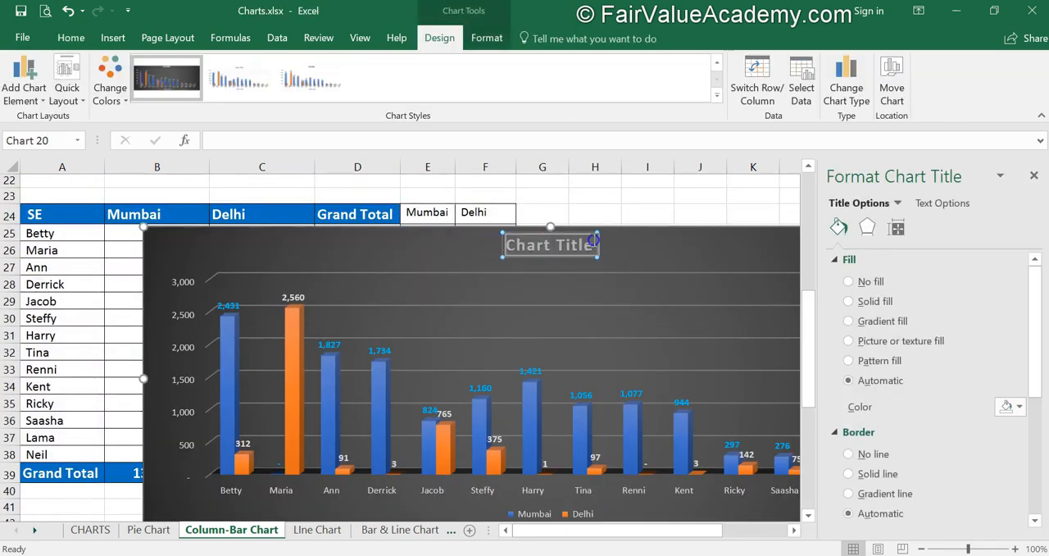
text(Locationwise Sales)
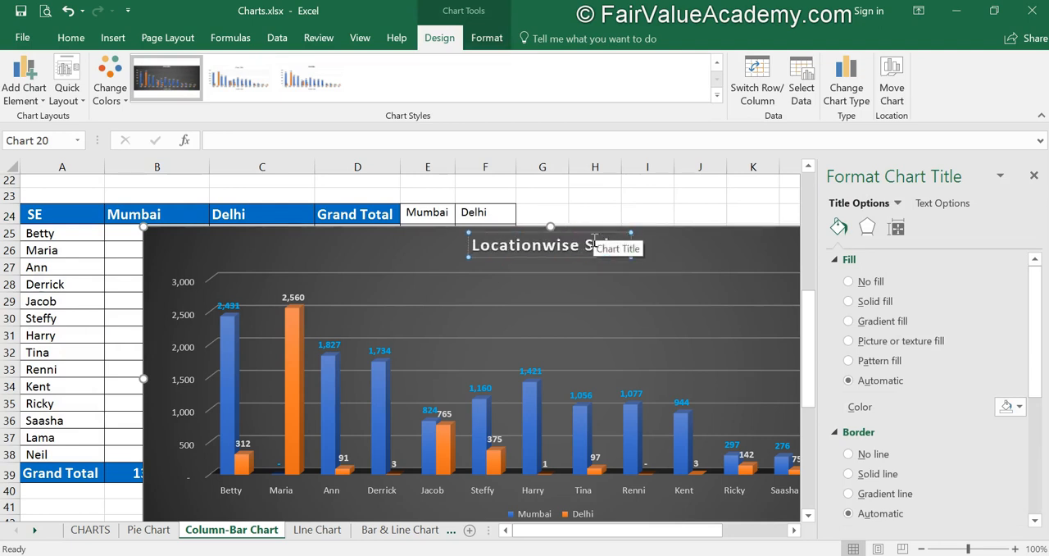
click(1033, 182)
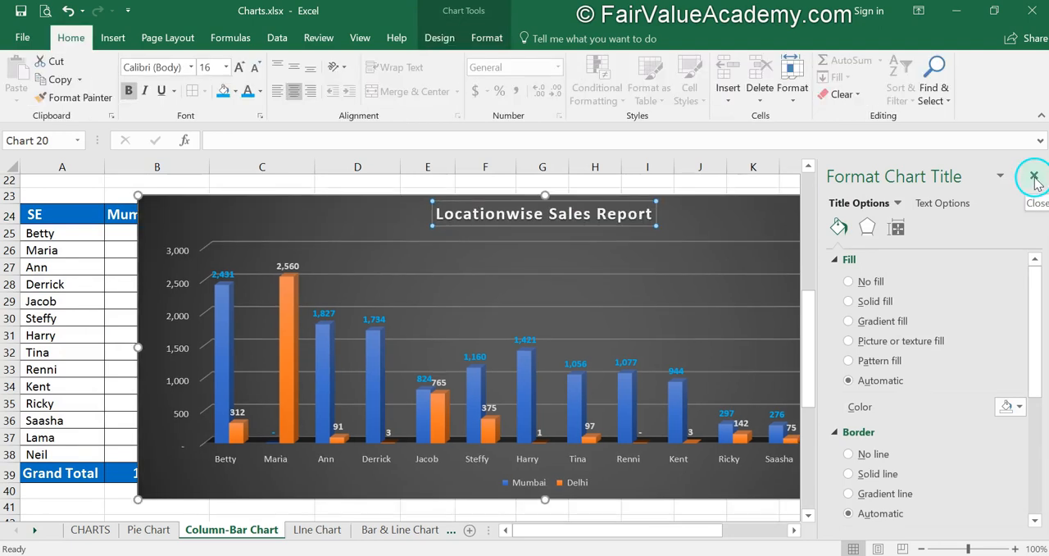
click(997, 318)
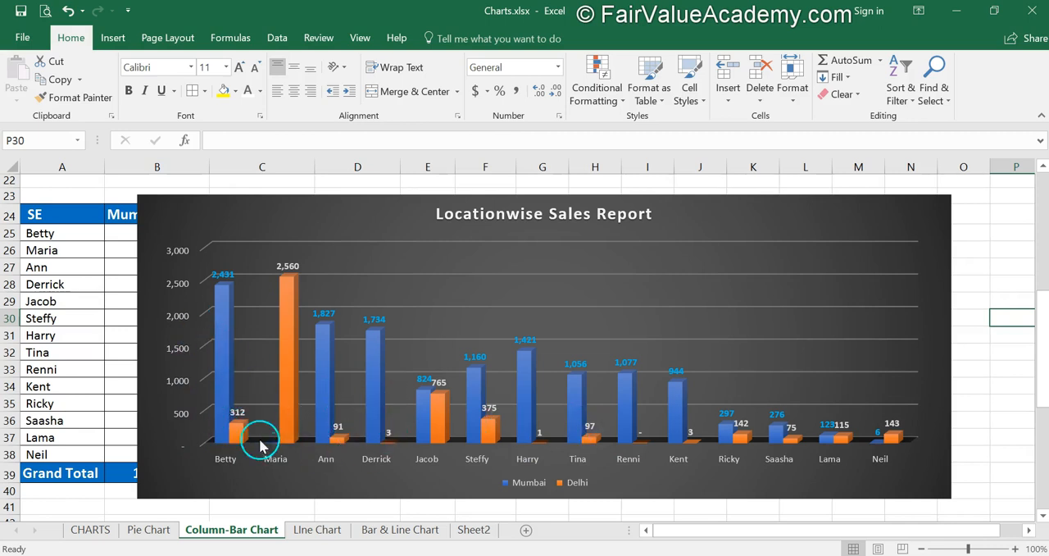
mouse_move(226, 365)
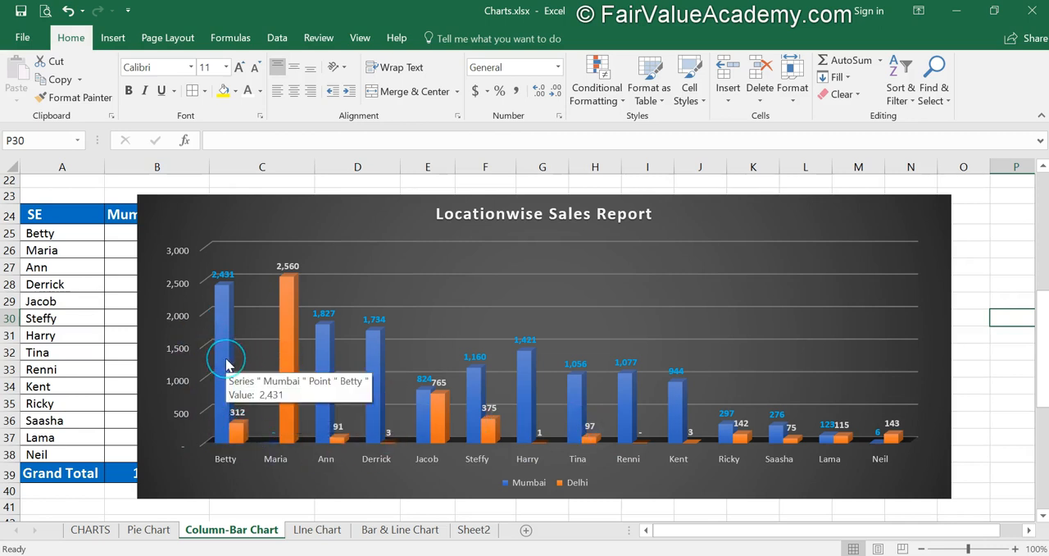
mouse_move(373, 369)
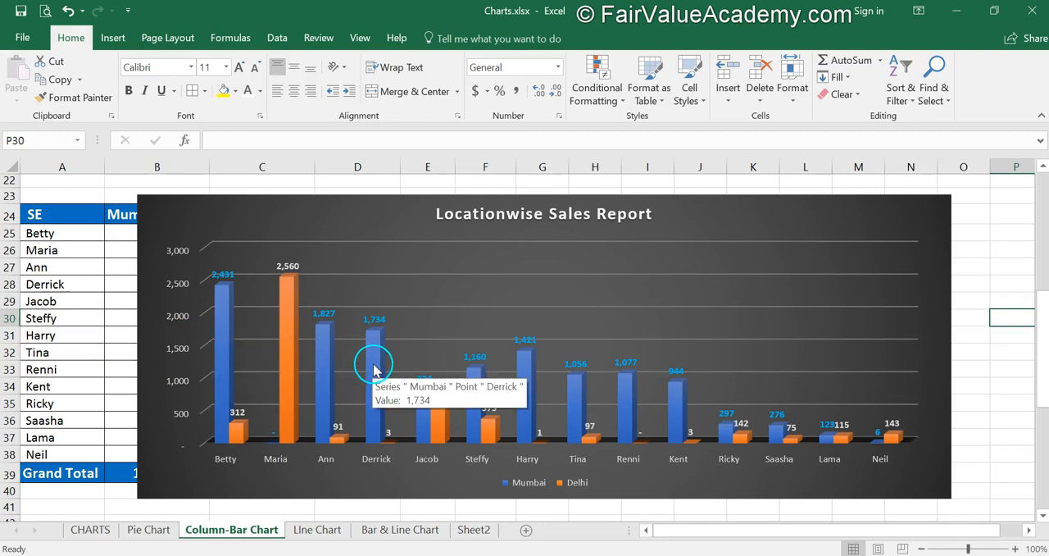